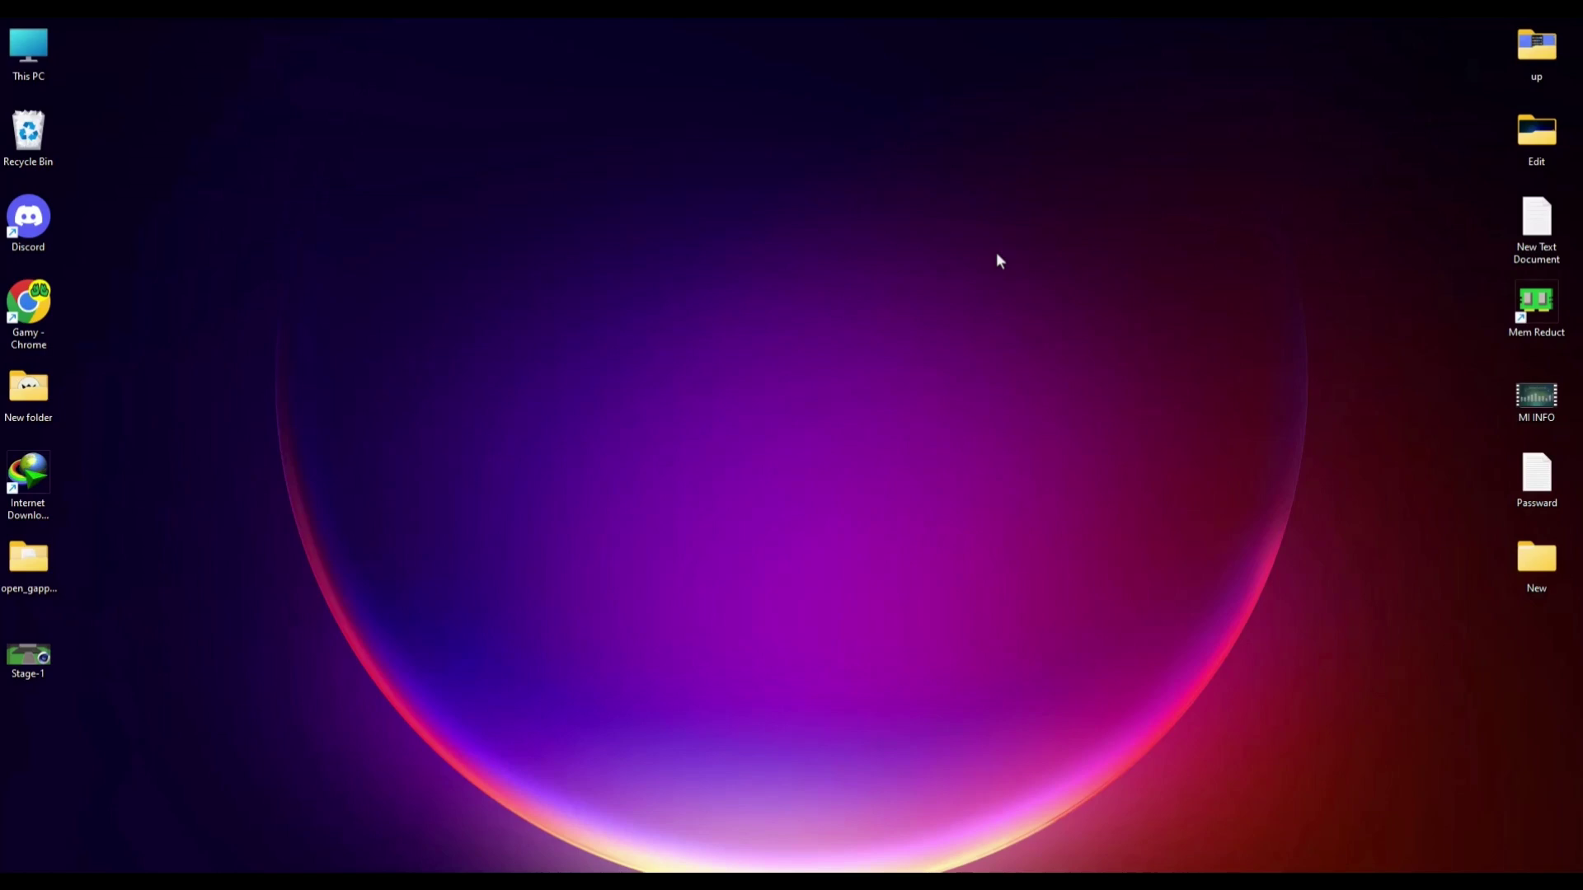
Step: Launch Chrome from the taskbar and go to chess.com
left_click(955, 855)
left_click(329, 61)
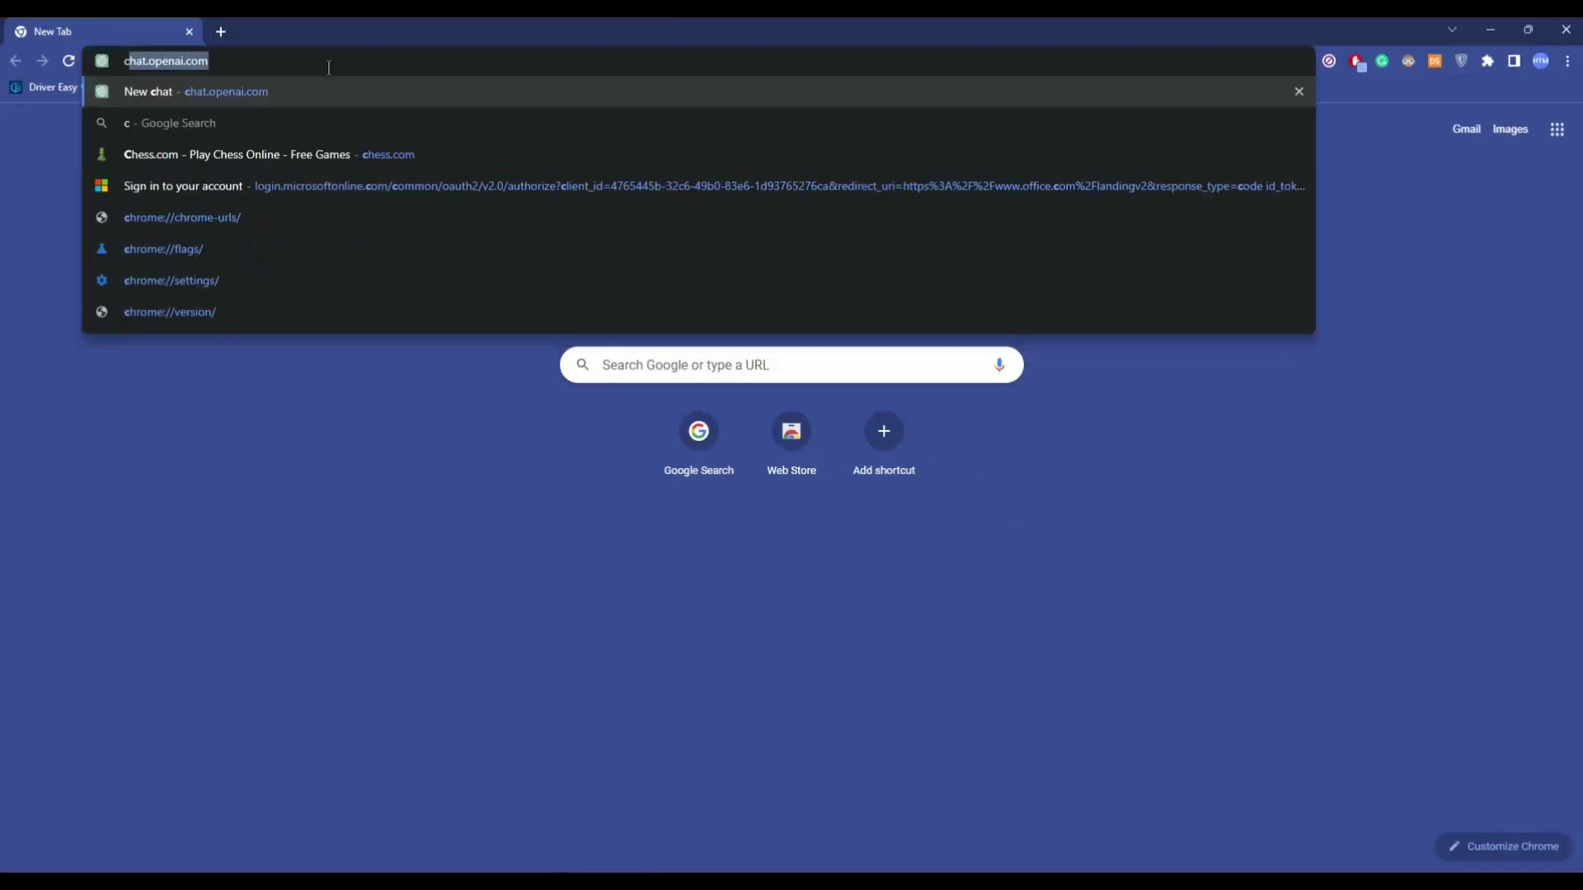
type("chess.com")
key("Return")
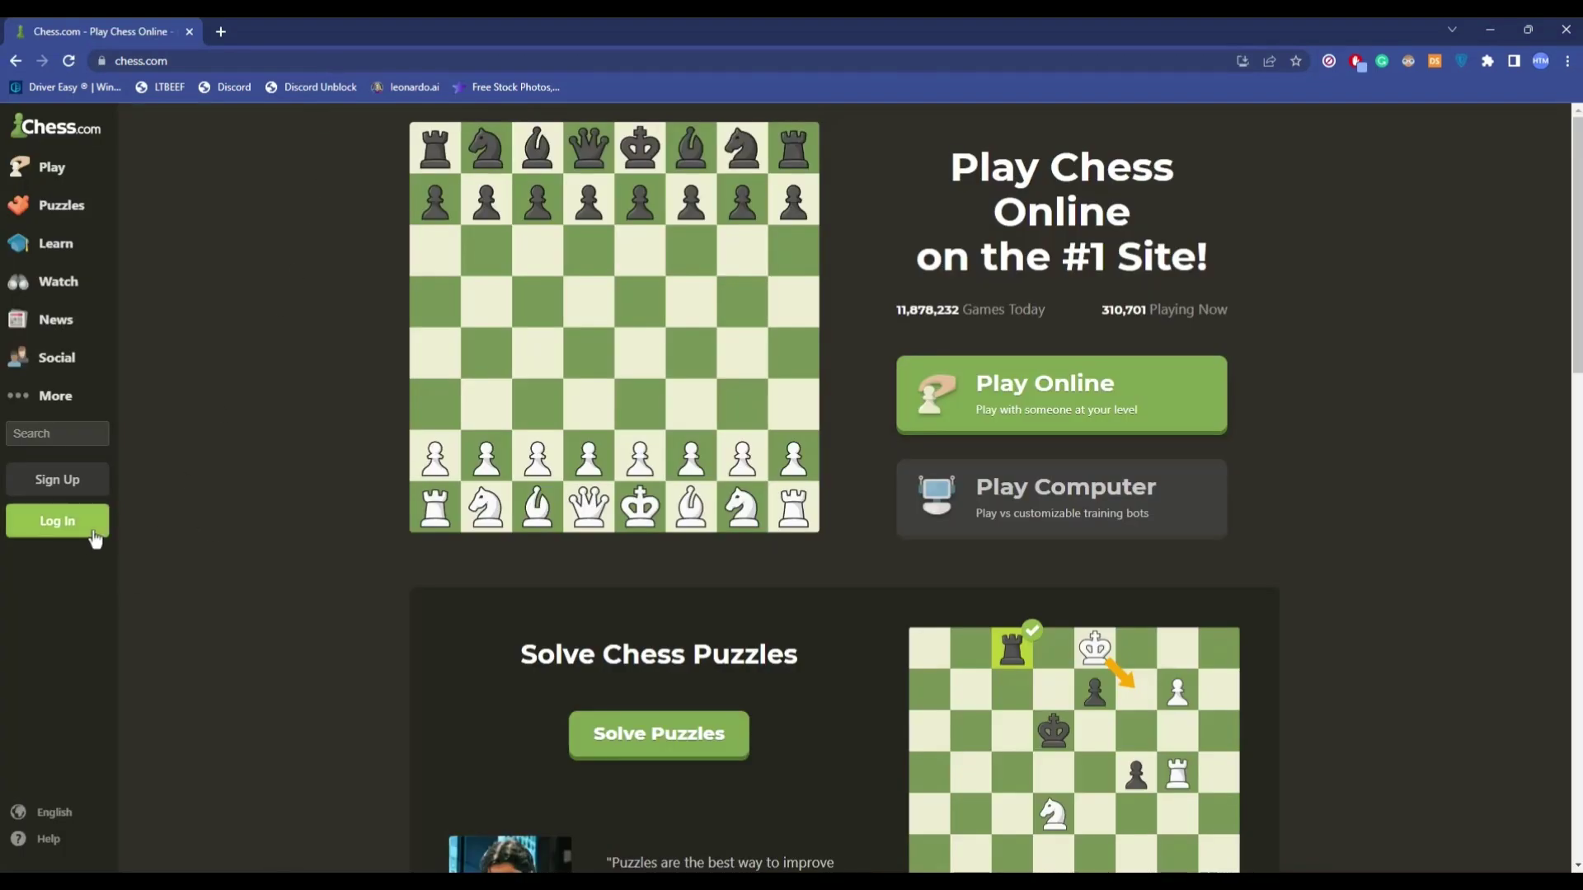
Step: Go from Log In to the Sign Up registration form
left_click(52, 530)
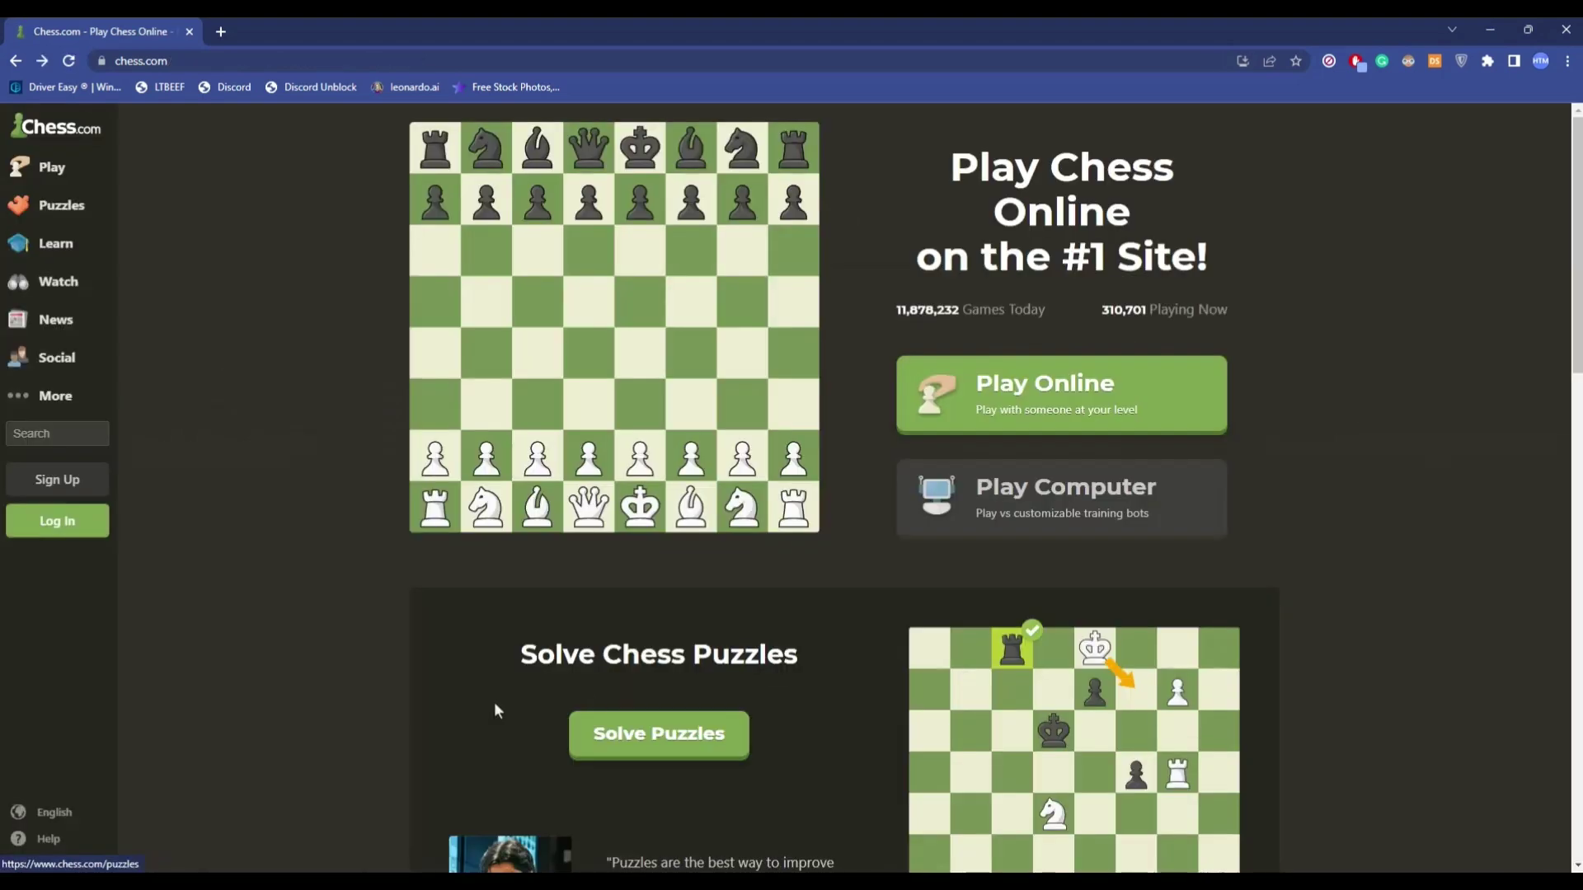
left_click(58, 480)
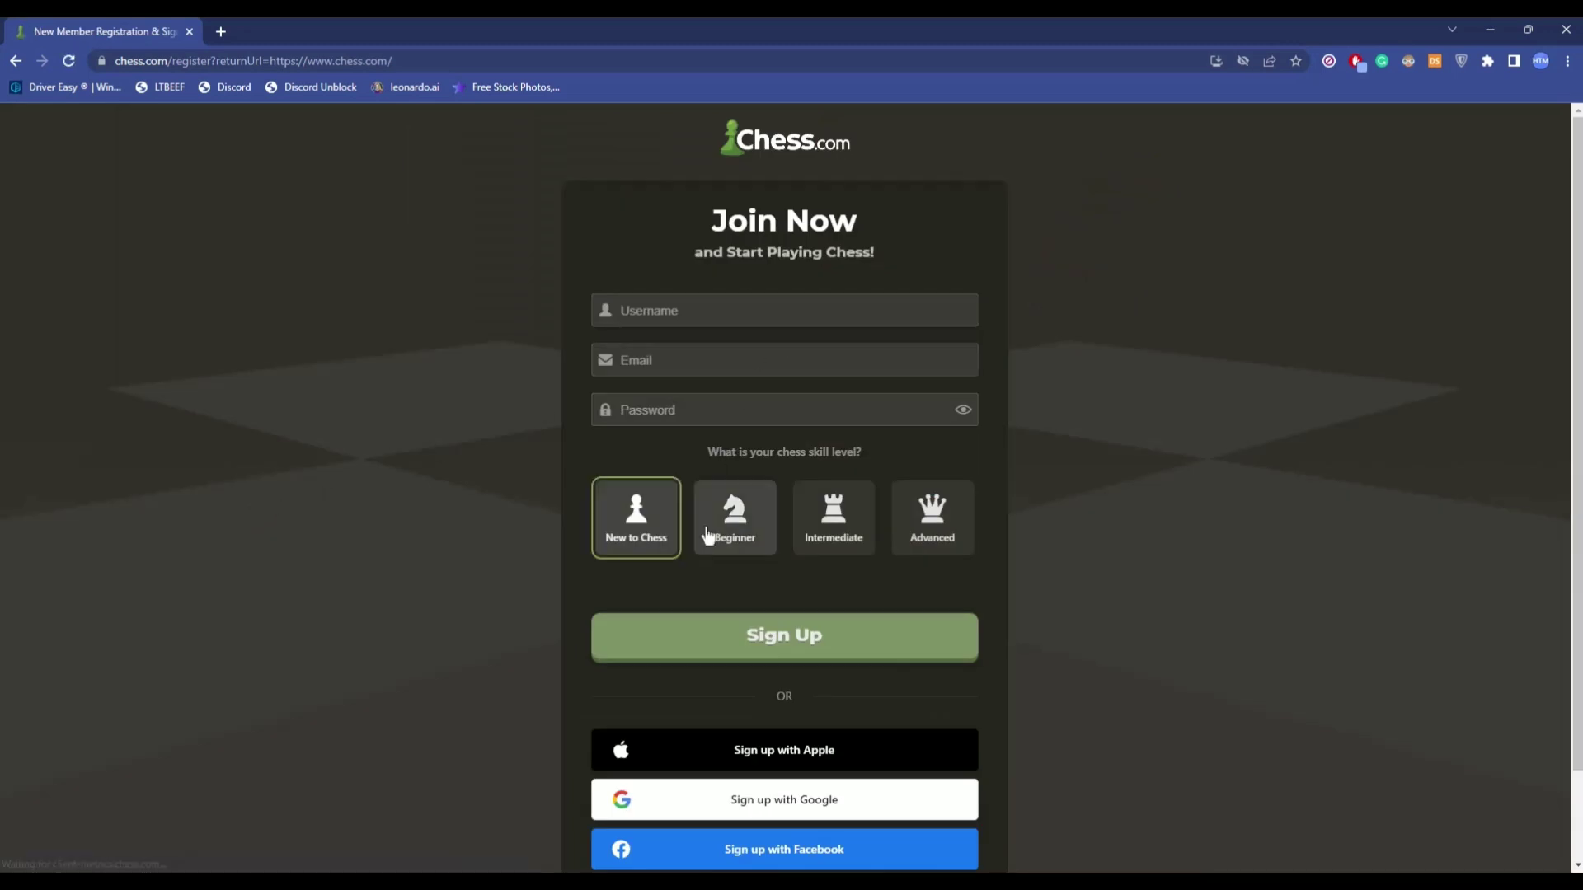
scroll(712, 560, "down", 1)
scroll(711, 561, "down", 1)
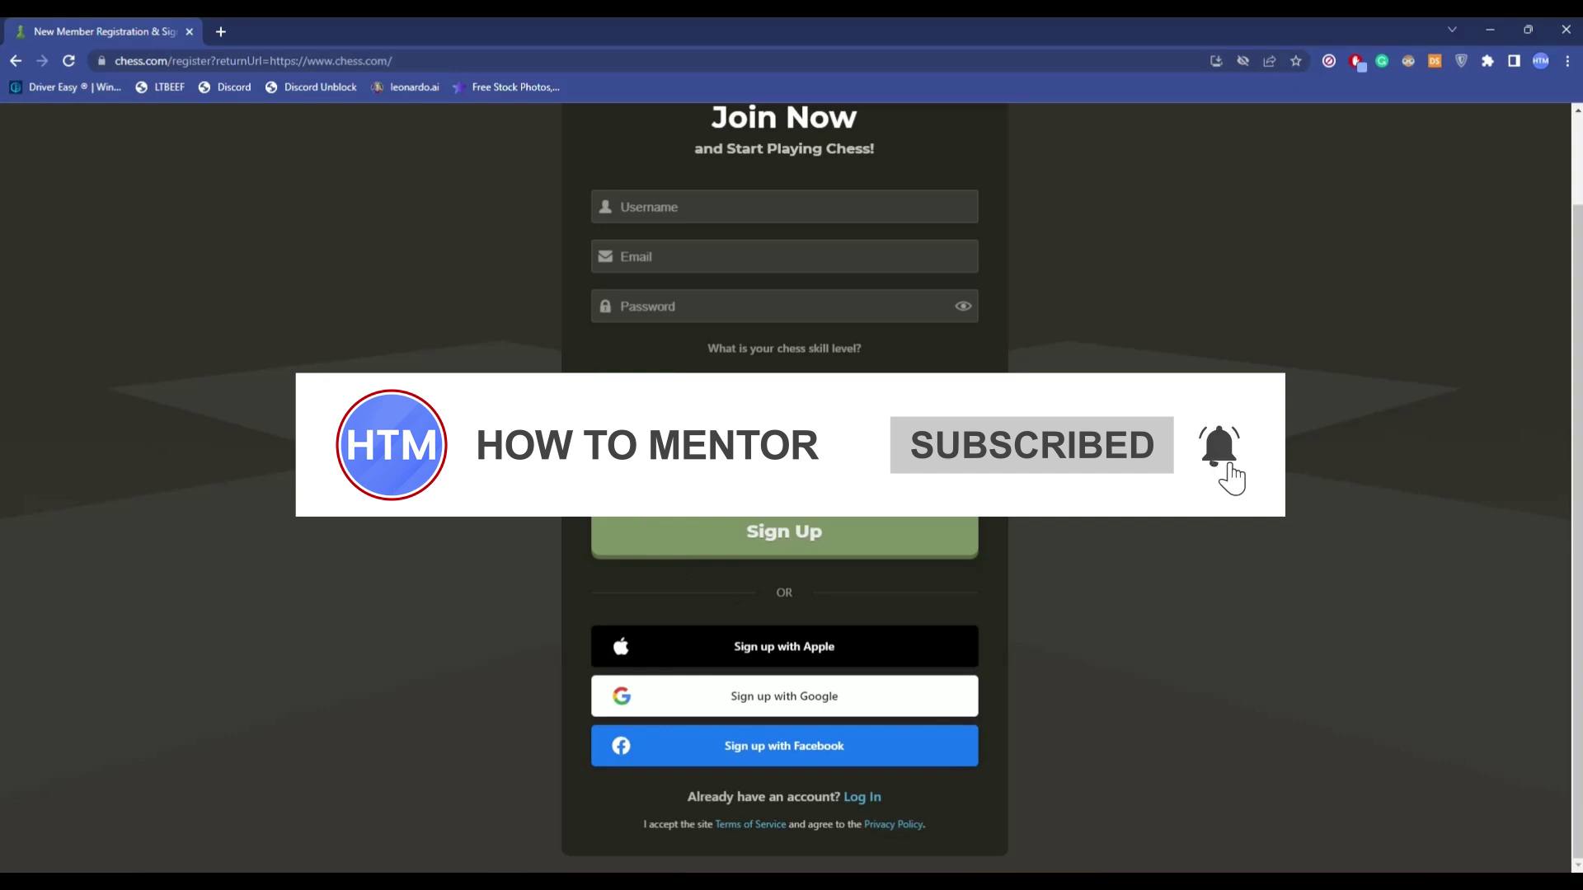
Step: Log in with a Google account and open the completed game's review
left_click(863, 797)
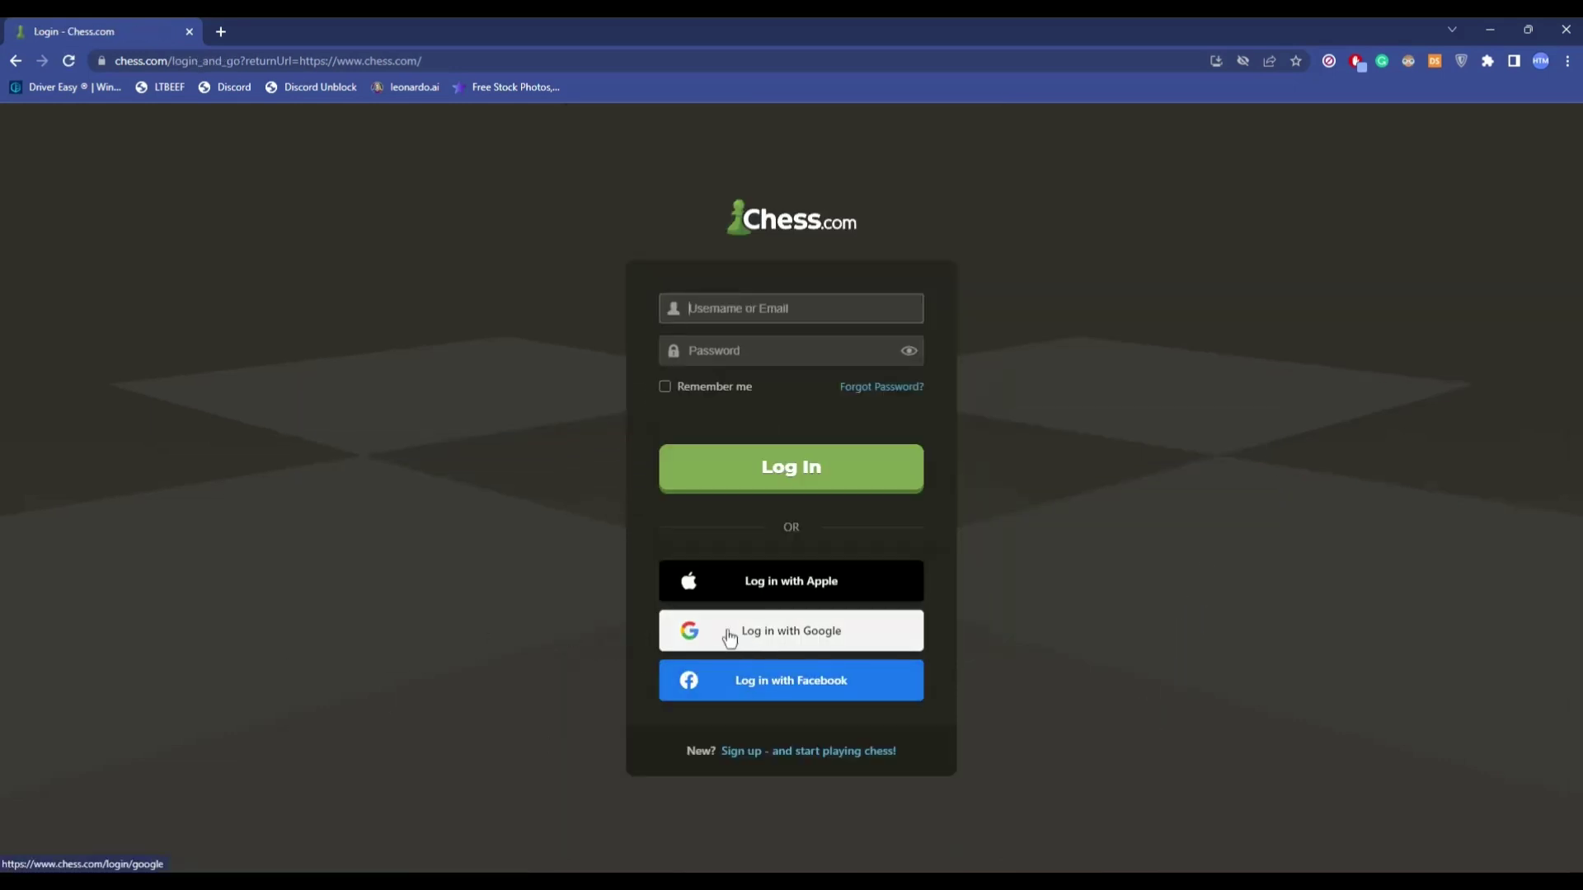
left_click(817, 633)
left_click(721, 443)
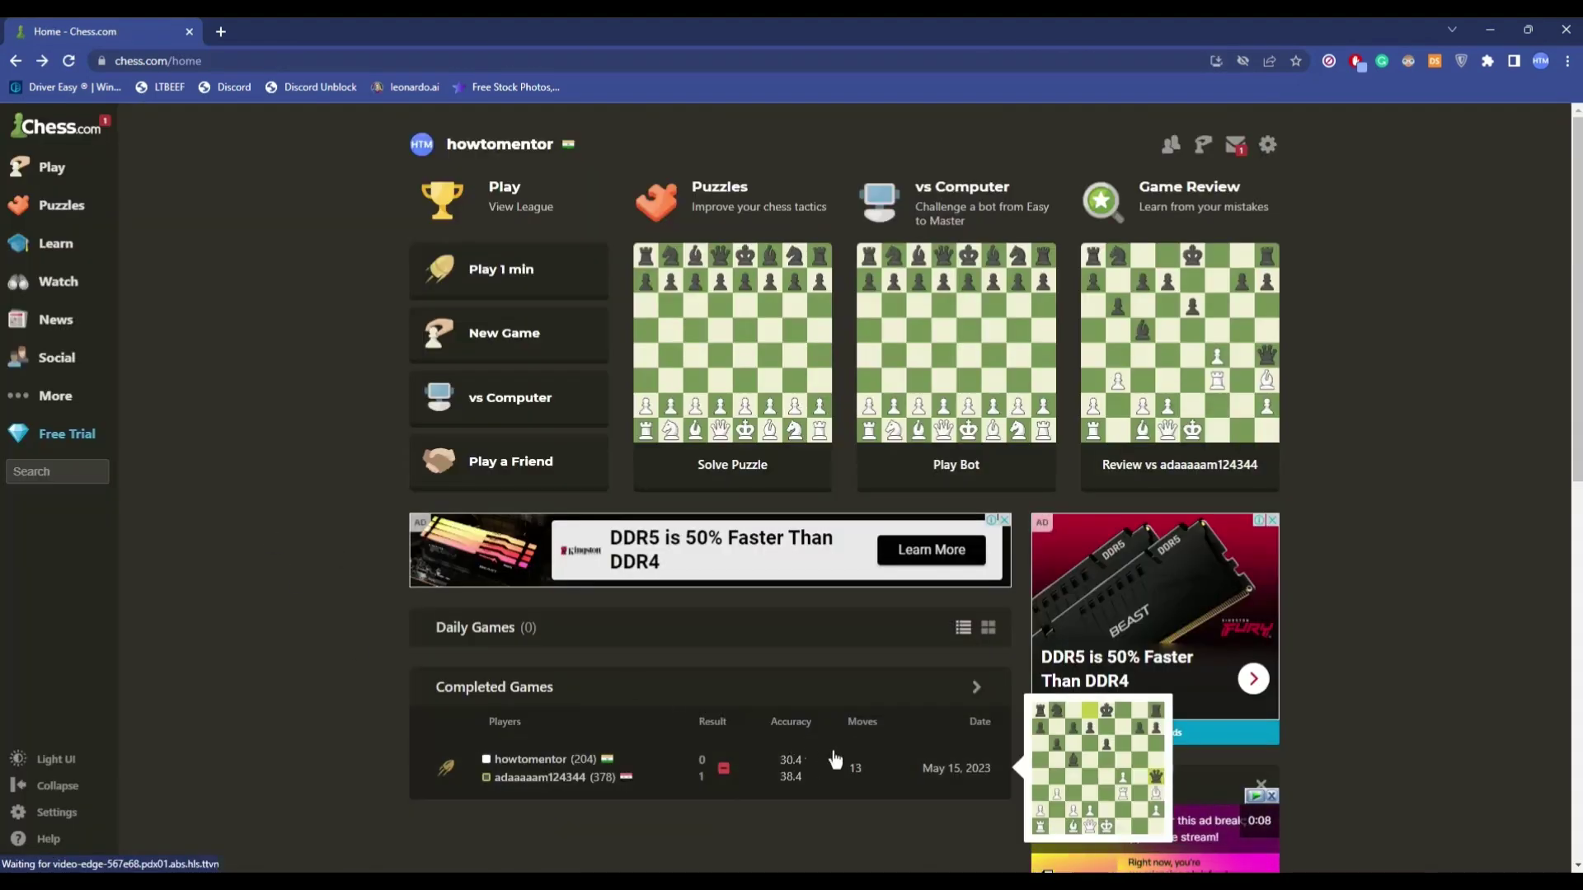
mouse_move(788, 768)
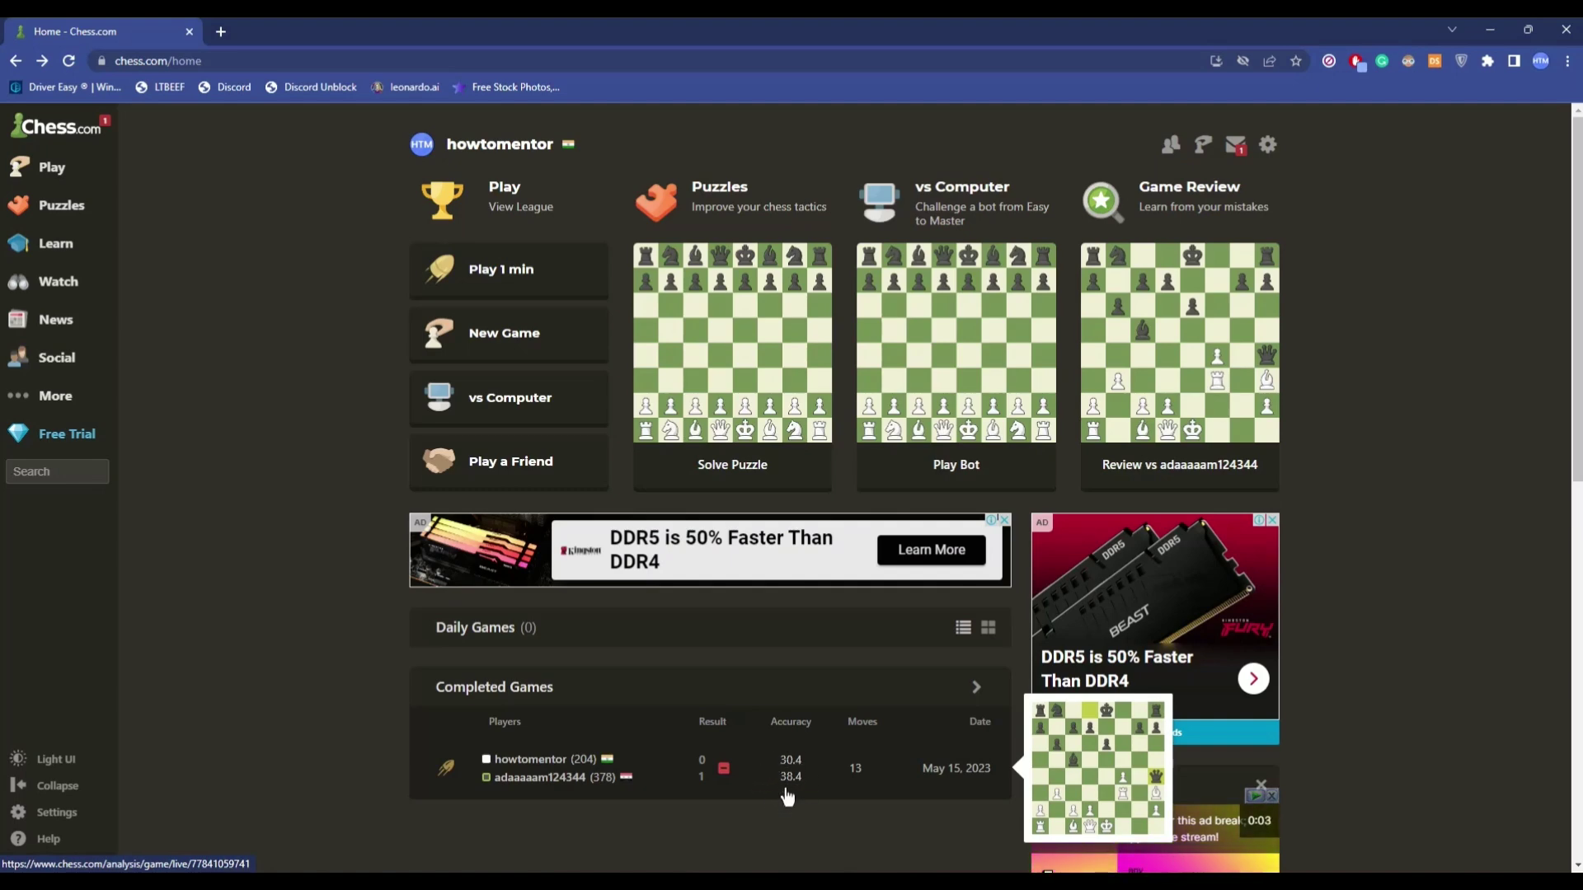
left_click(789, 773)
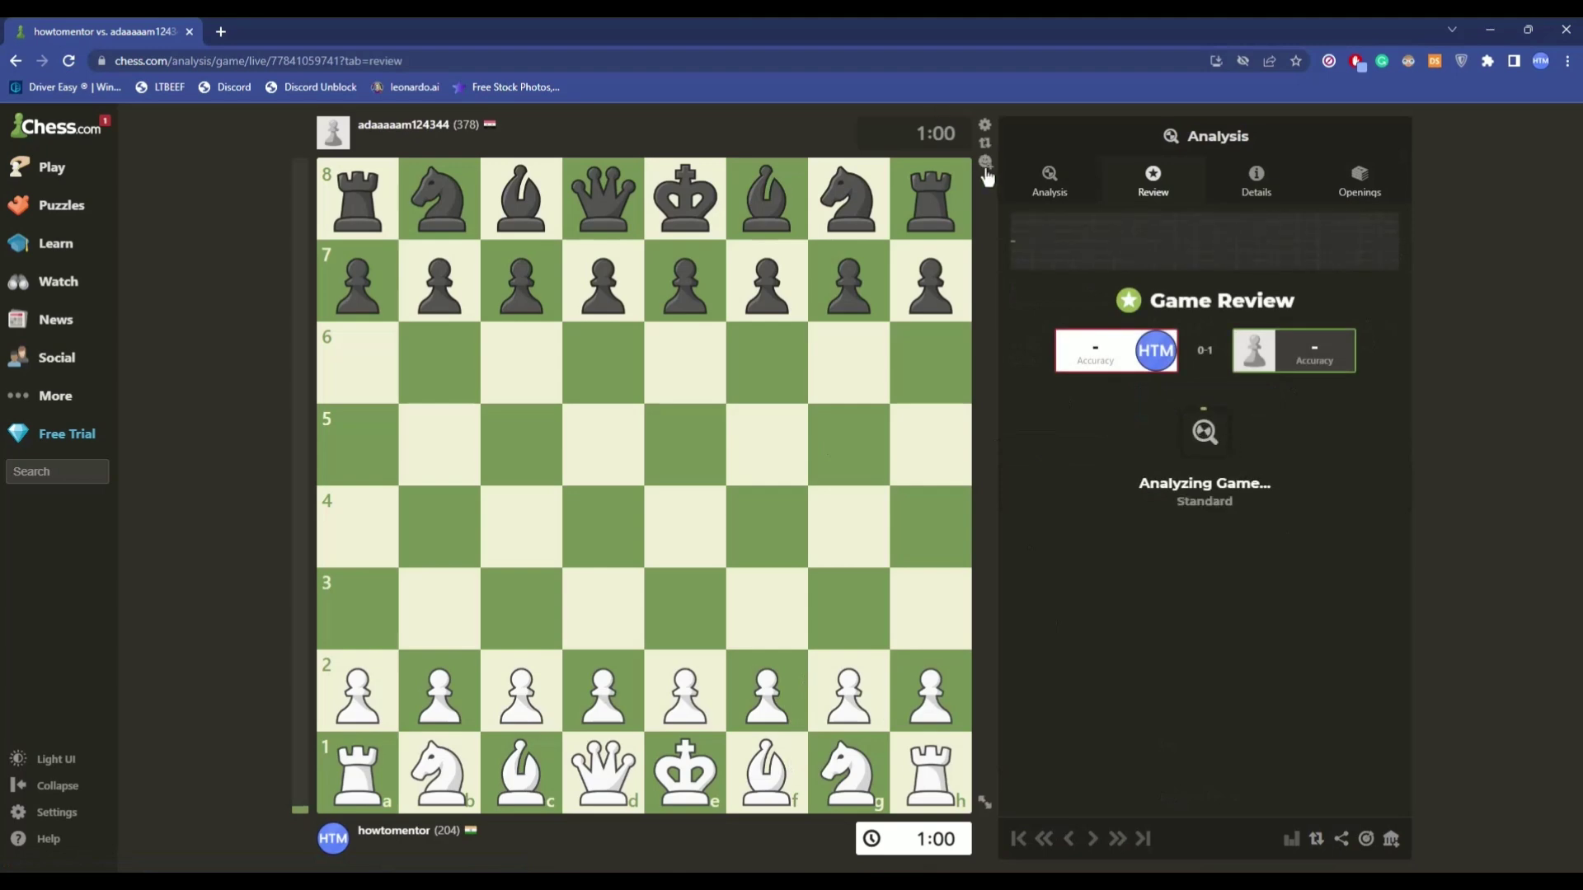
Step: Choose Stockfish 15.1 NNUE as the browser analysis engine in analysis settings
left_click(985, 128)
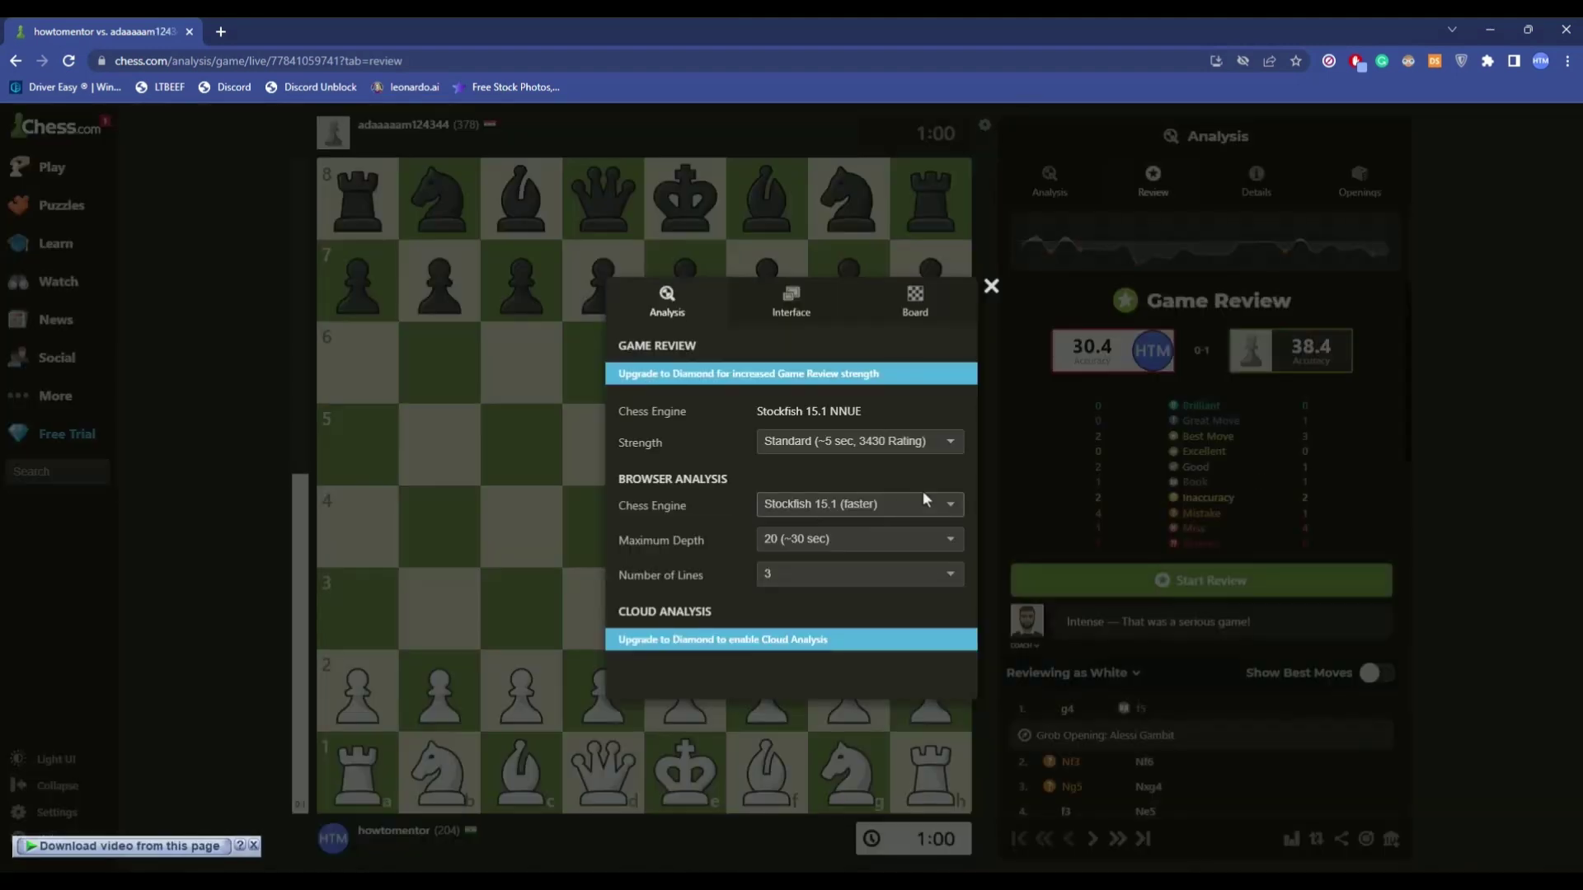
left_click(956, 507)
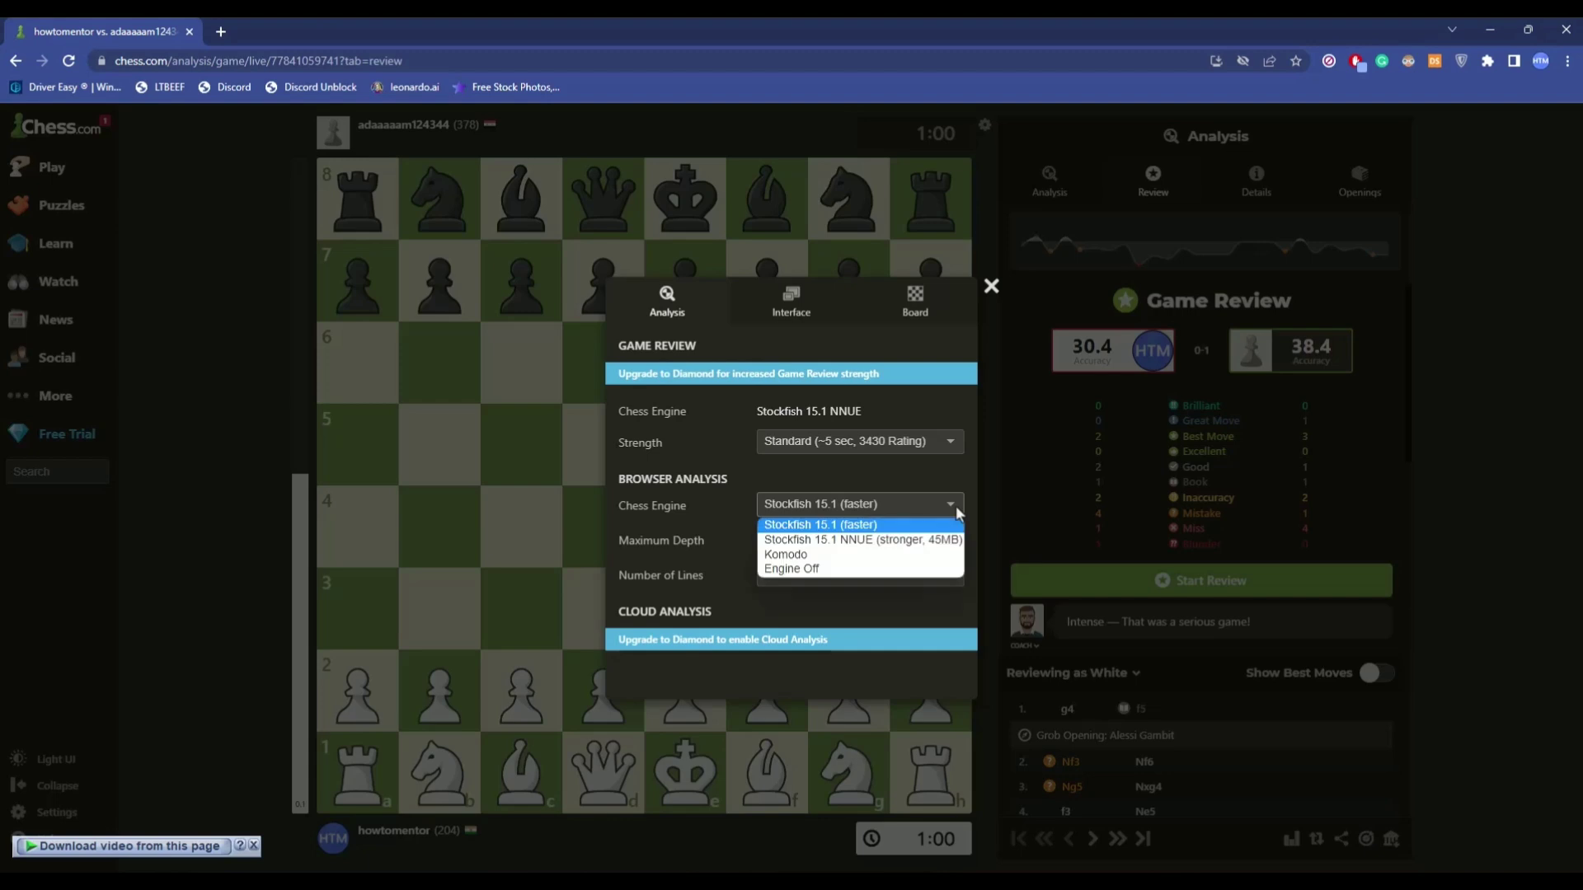
left_click(853, 541)
left_click(991, 289)
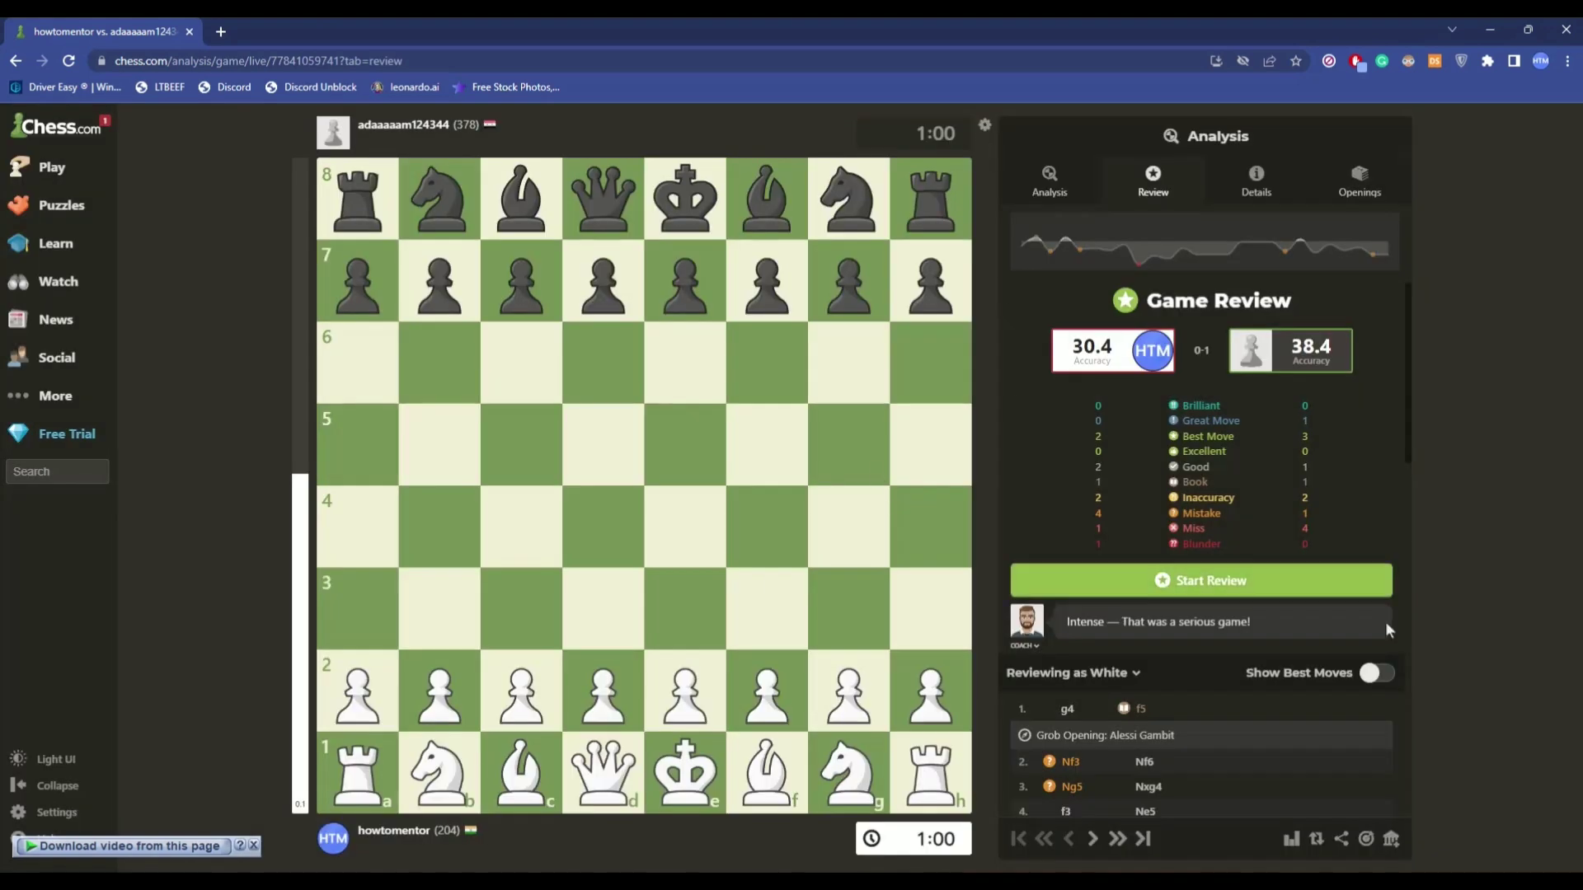